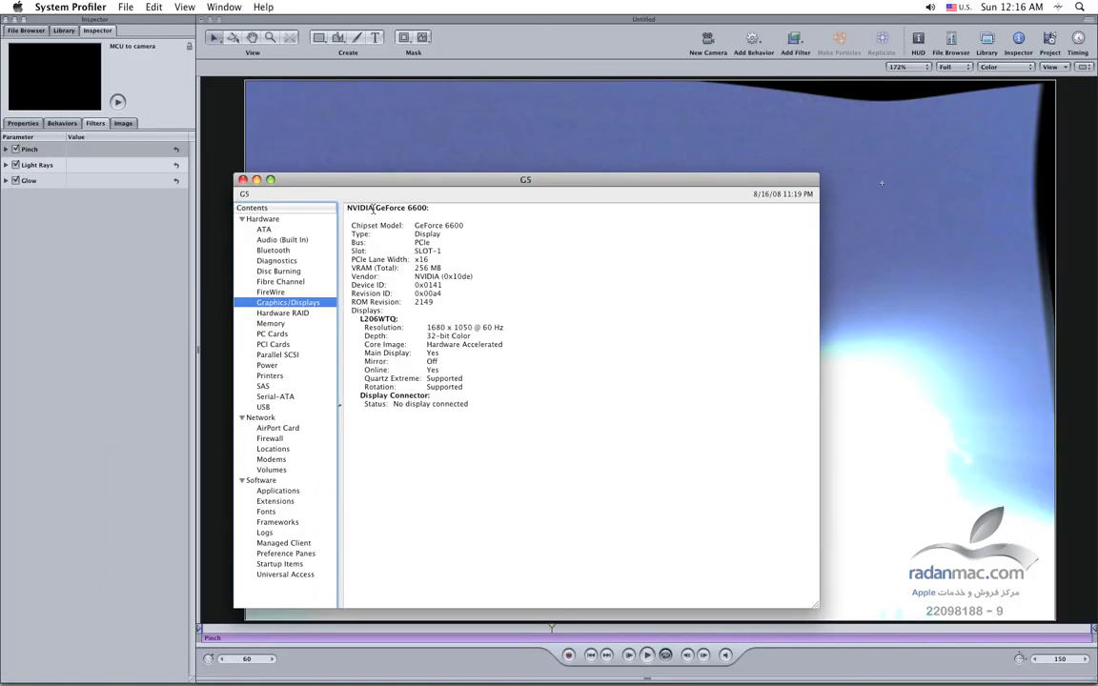
Review the graphics card details and the hardware overview in System Profiler, and quit it
left_click_drag(430, 176, 365, 211)
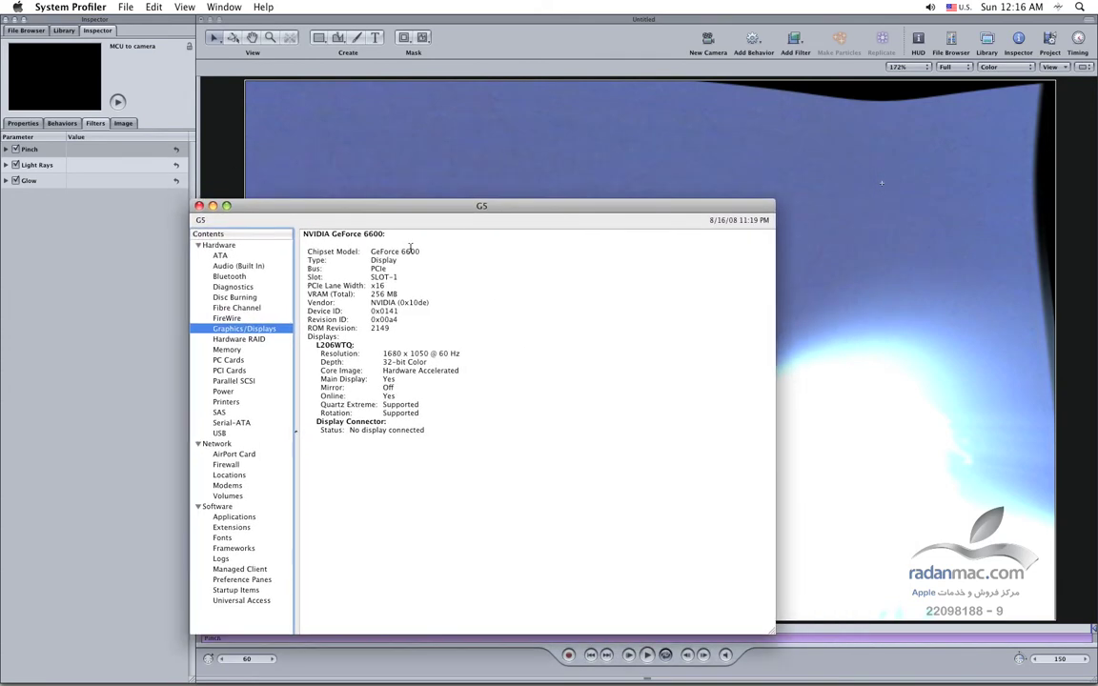
left_click_drag(336, 206, 829, 236)
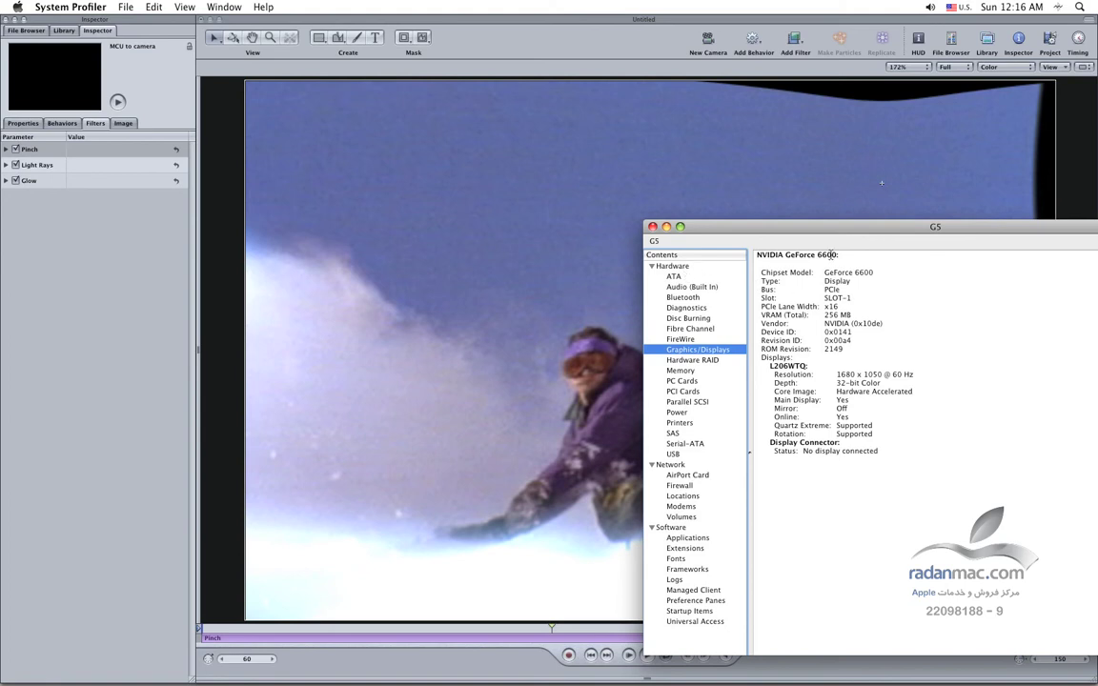
left_click(682, 267)
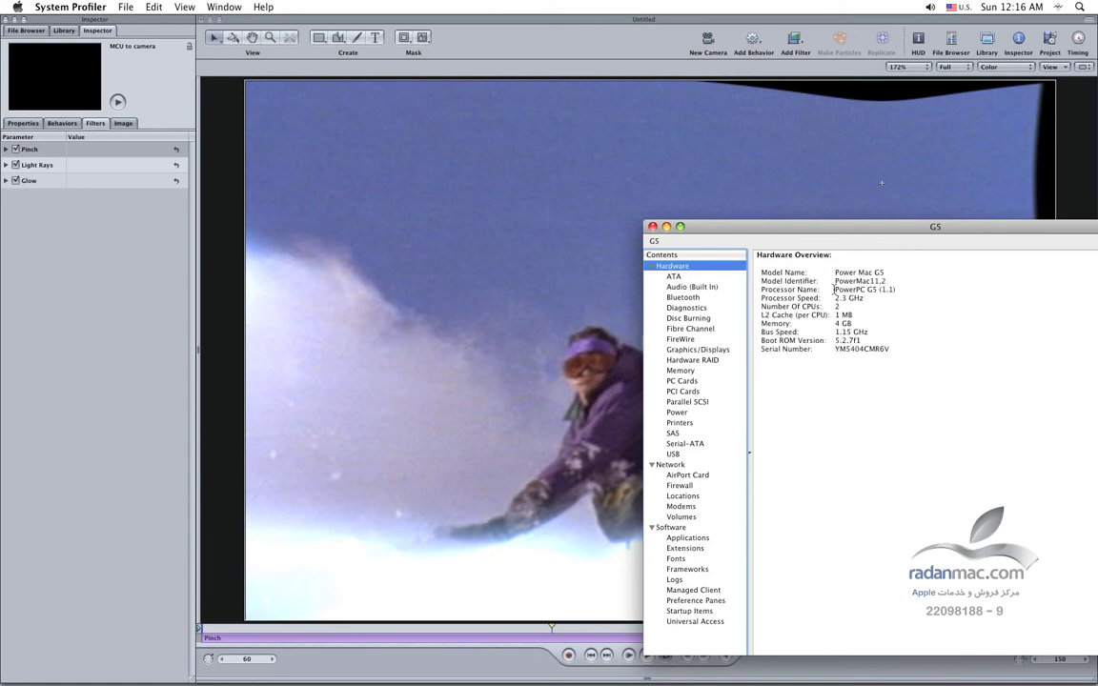
mouse_move(734, 229)
left_mouse_down()
mouse_move(683, 235)
mouse_move(748, 230)
mouse_move(754, 246)
mouse_move(719, 232)
left_mouse_up()
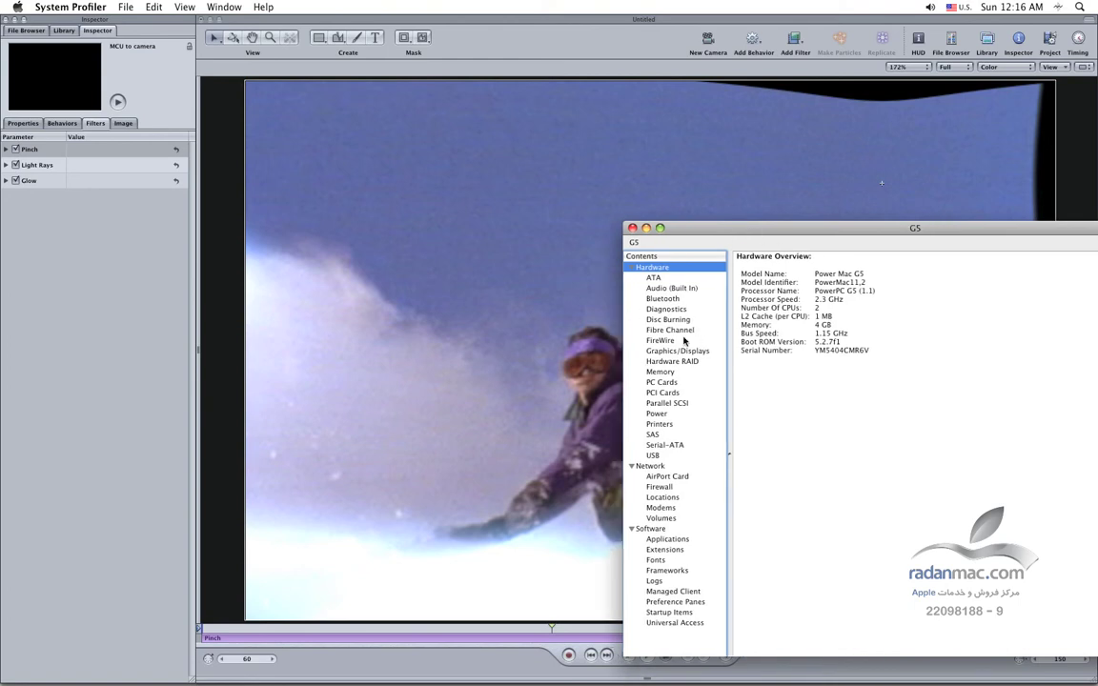
key("super+q")
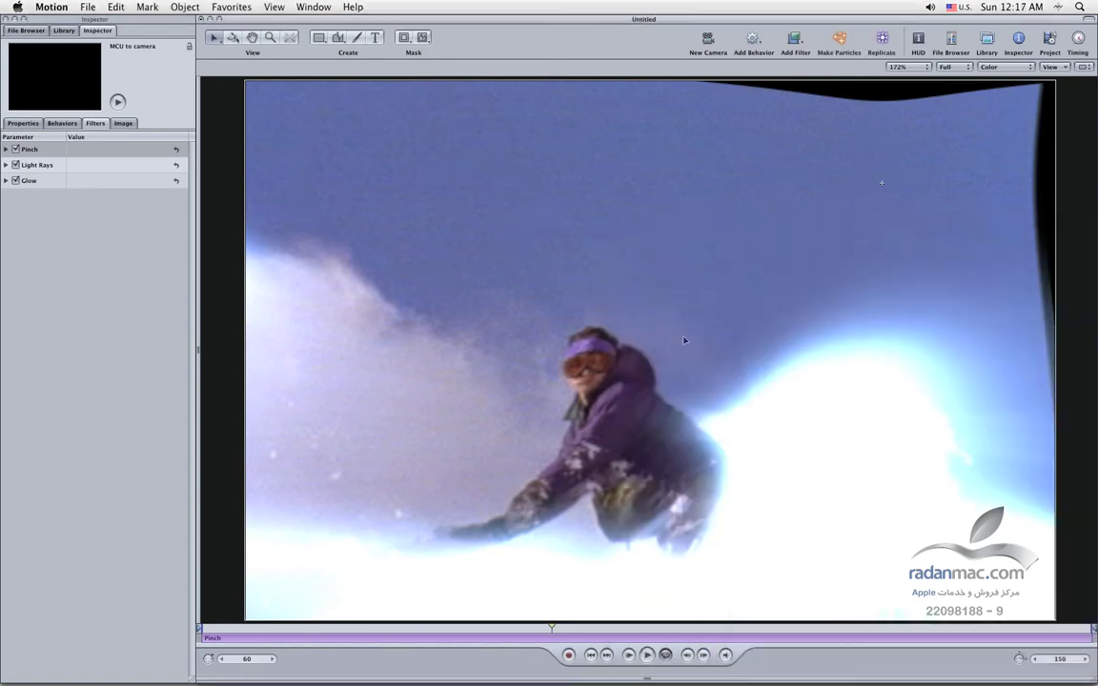
Return the Motion project to its first frame, play it without a preview cache, and pause at frame 22
key("super+Tab")
key("super+shift+Tab")
left_click(591, 656)
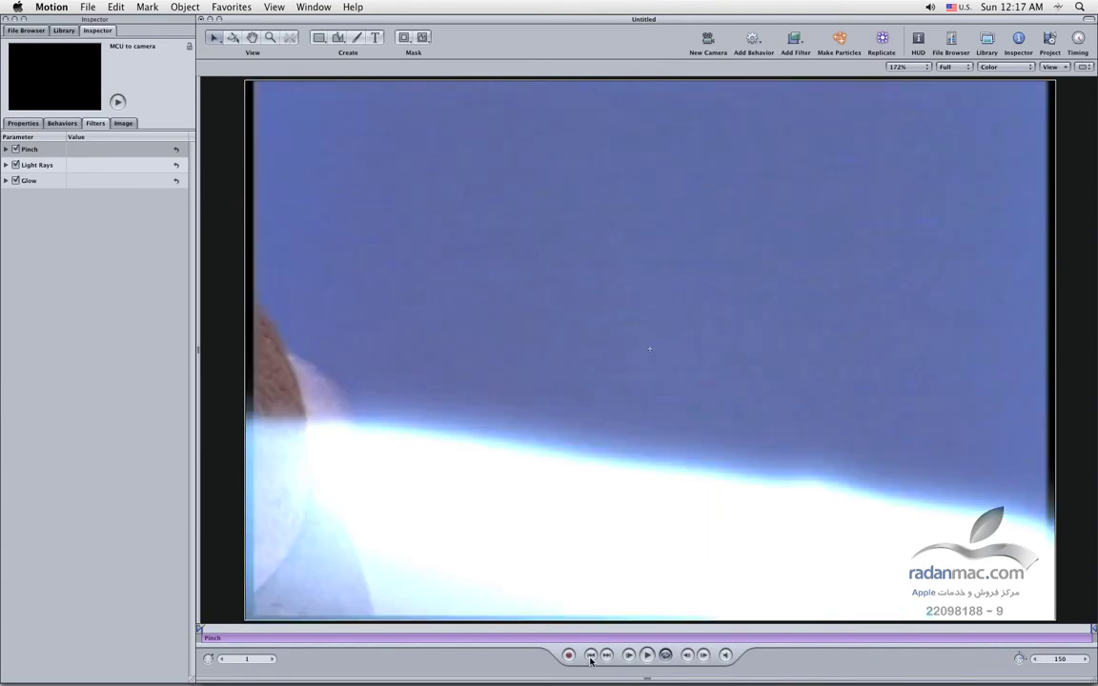
left_click(648, 655)
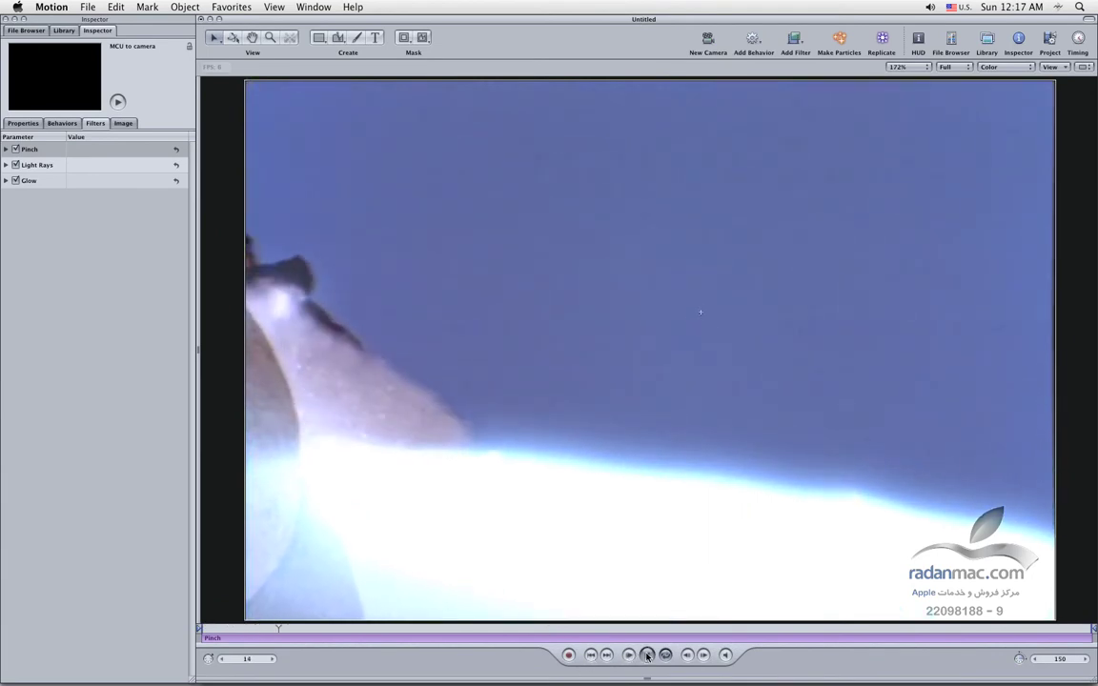
left_click(647, 655)
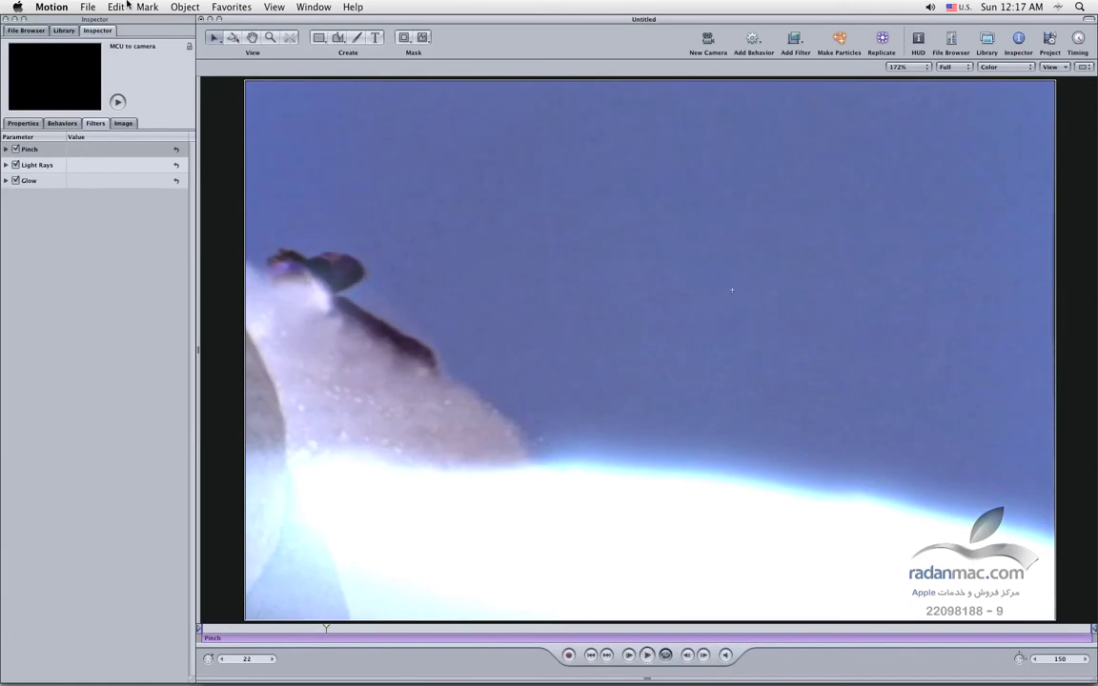
Render a RAM preview of all 150 frames of the Motion project and play it
key("super+r")
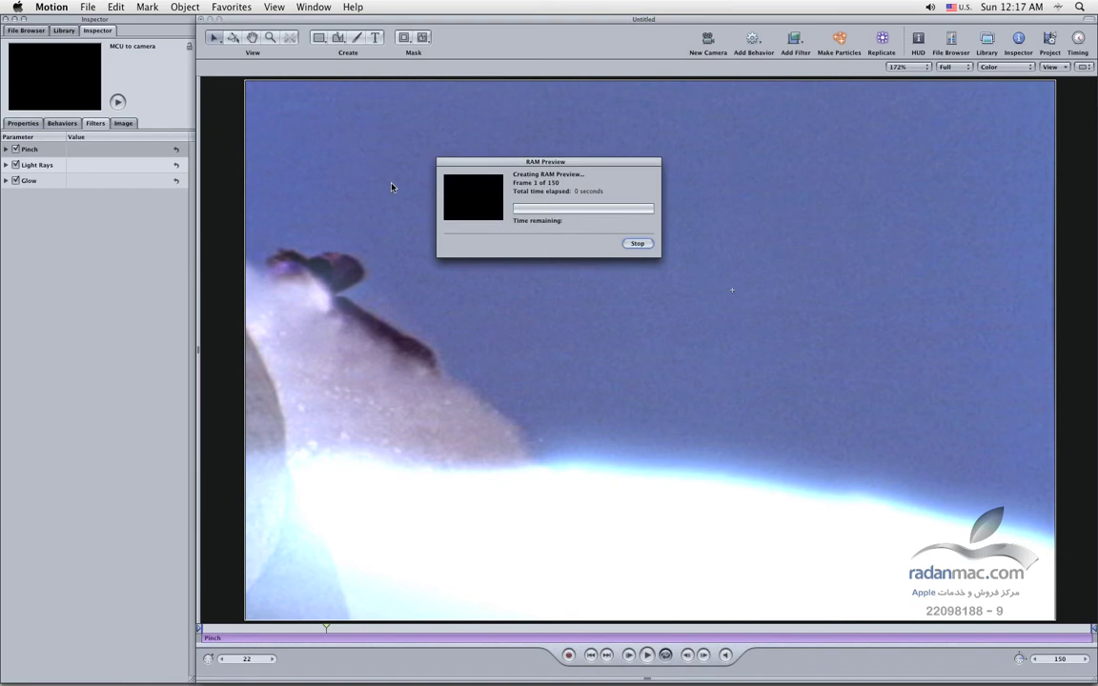
left_click_drag(524, 164, 752, 307)
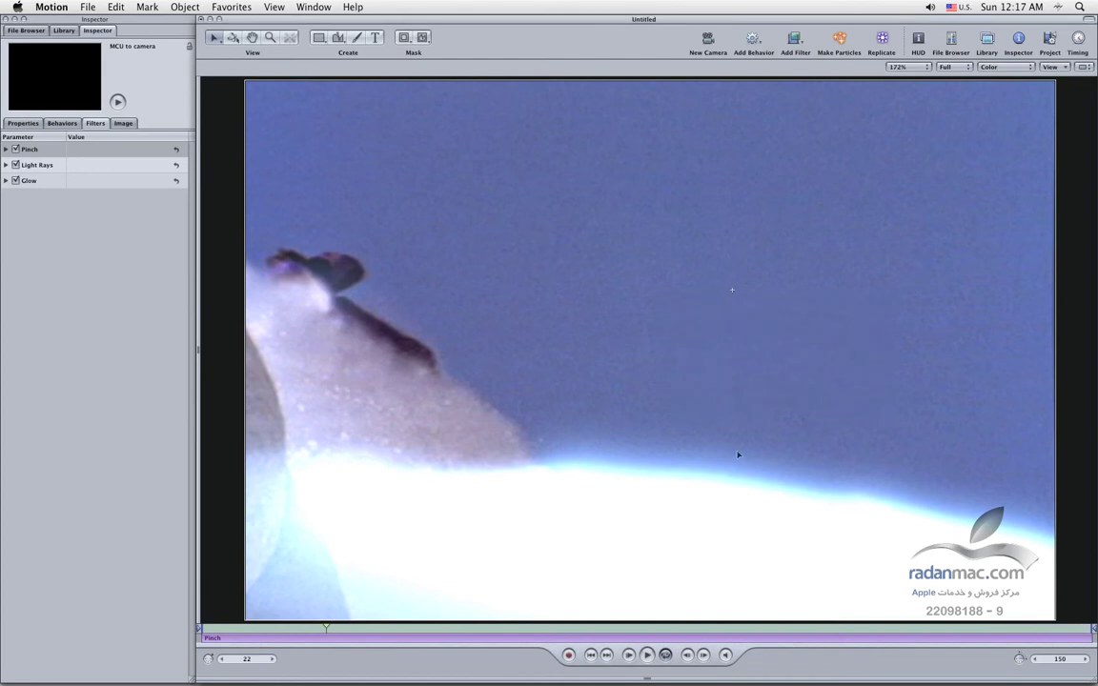
left_click(647, 655)
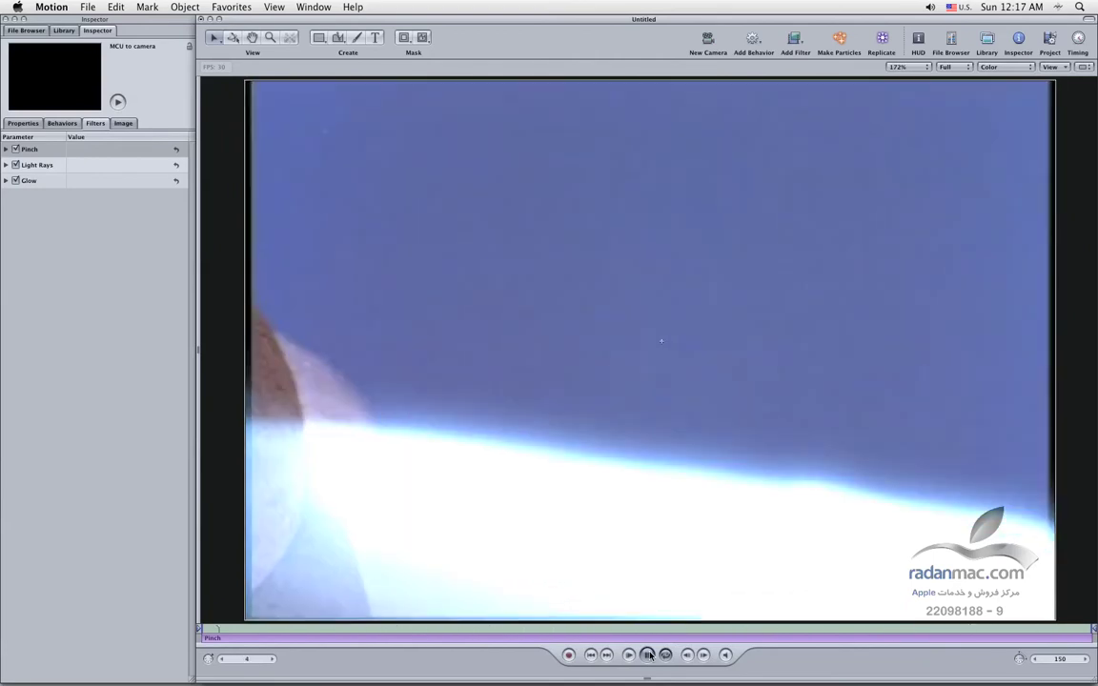
Switch to After Effects and examine the Glow and S_Rays effects on the MCU to camera clip, expanding the S_Rays settings
key("super+Tab")
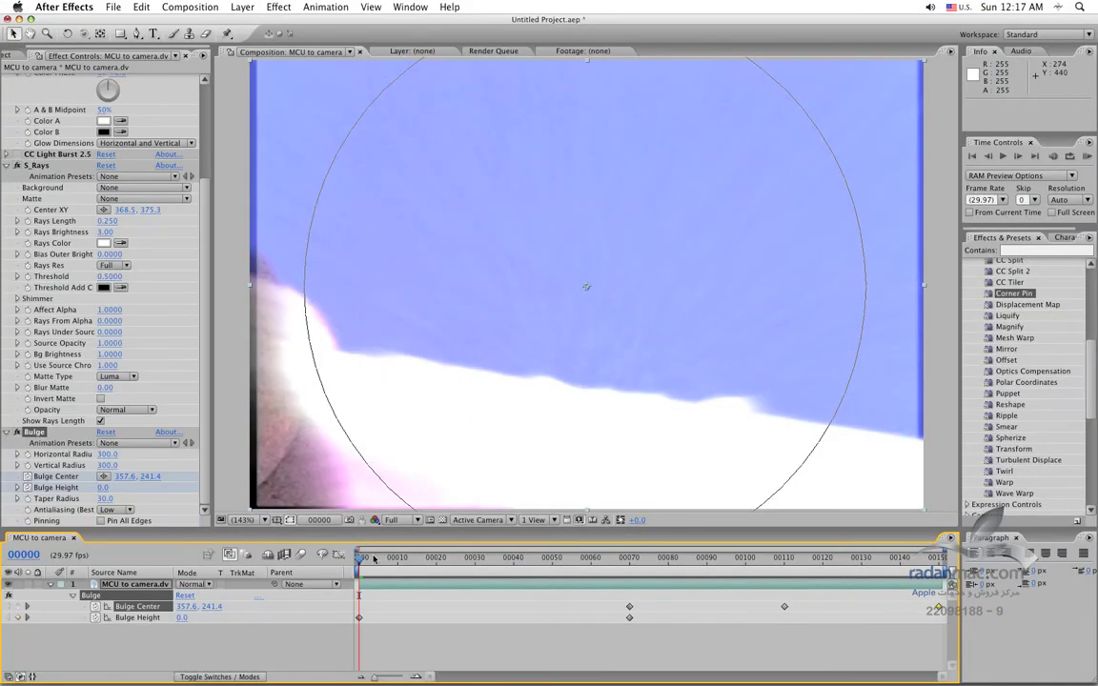
left_click(7, 166)
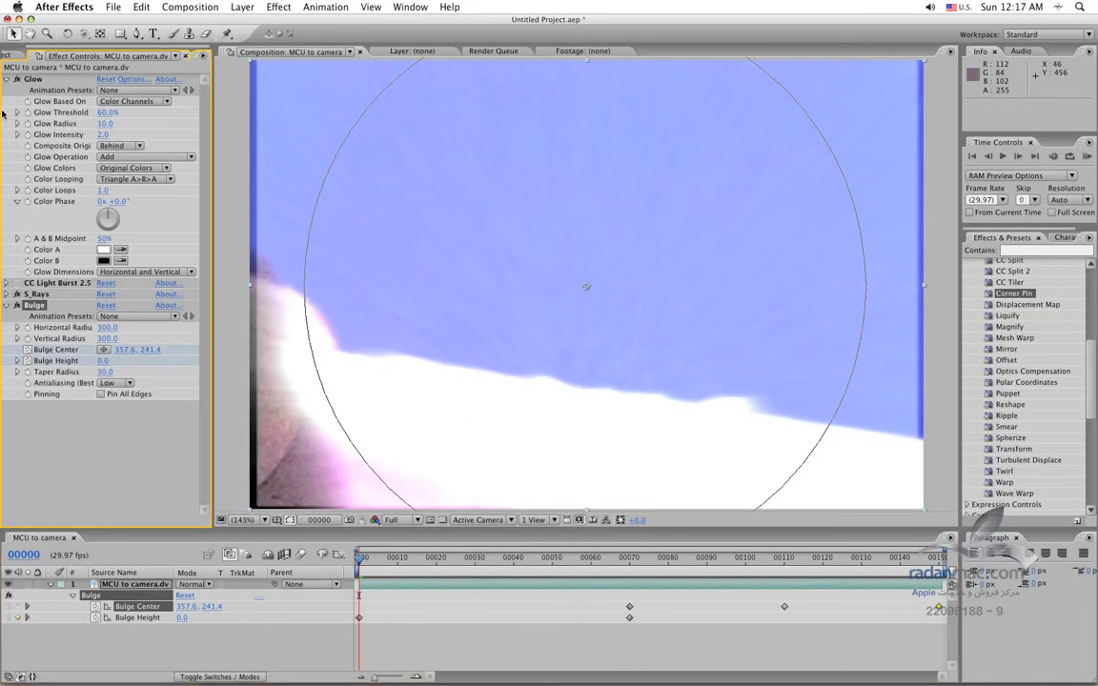
left_click(16, 89)
left_click(32, 79)
left_click(33, 294)
left_click(7, 294)
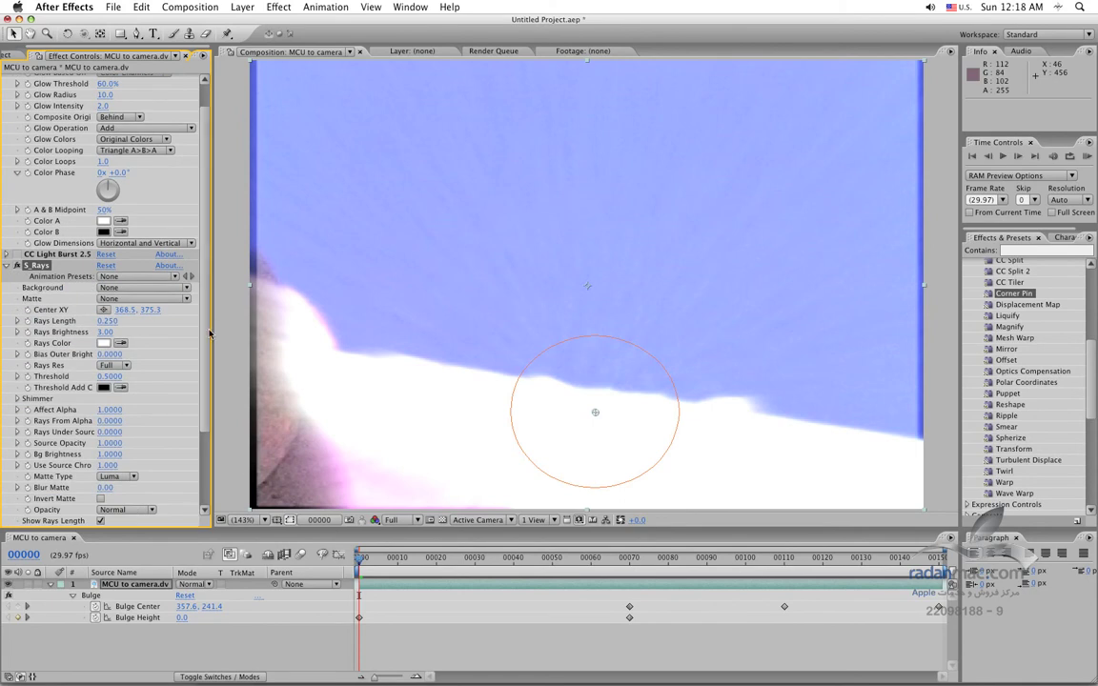
left_click_drag(212, 332, 223, 332)
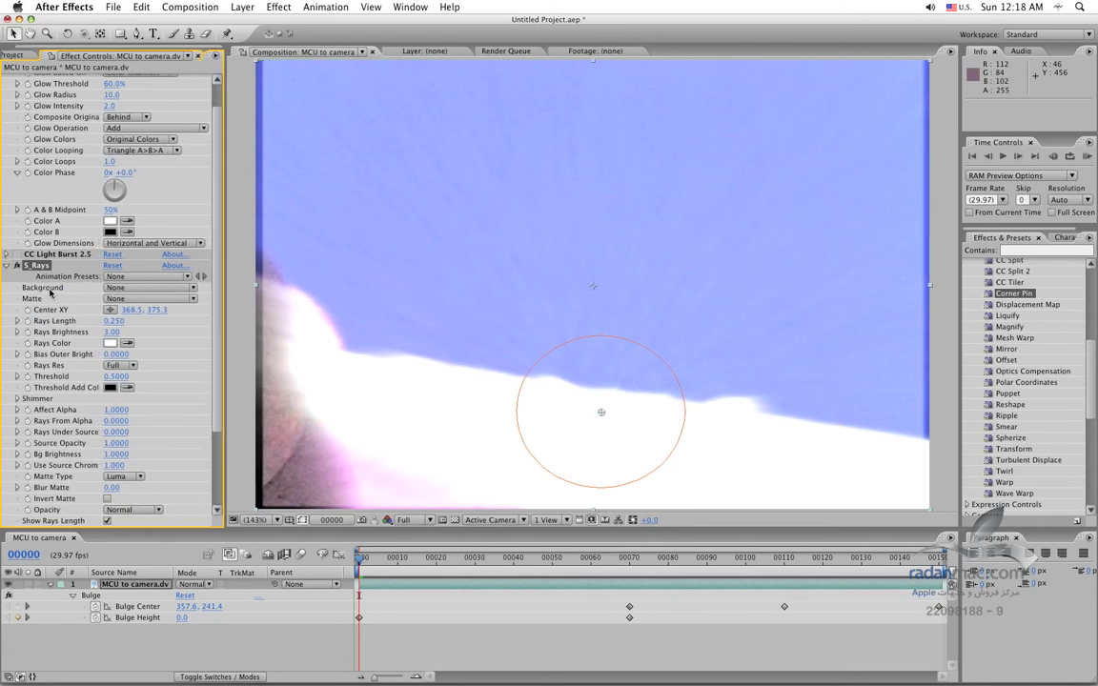
Try CC Light Burst 2.5 in place of S_Rays, check frame 34, and switch back to S_Rays
left_click(15, 256)
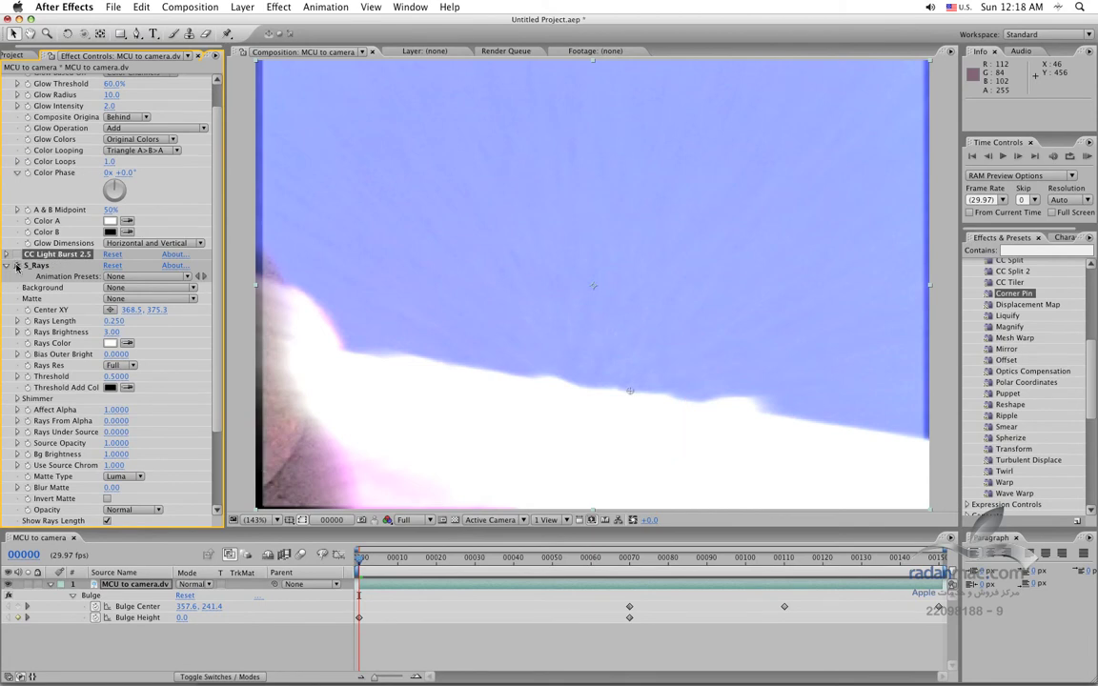
left_click(16, 254)
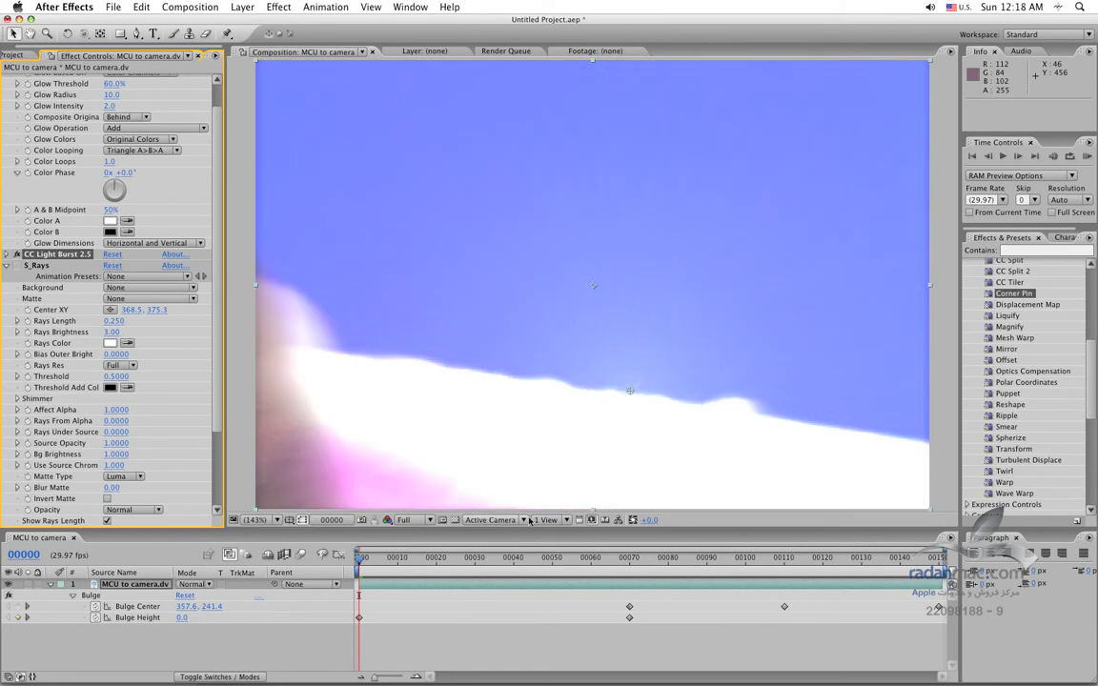
left_click(492, 569)
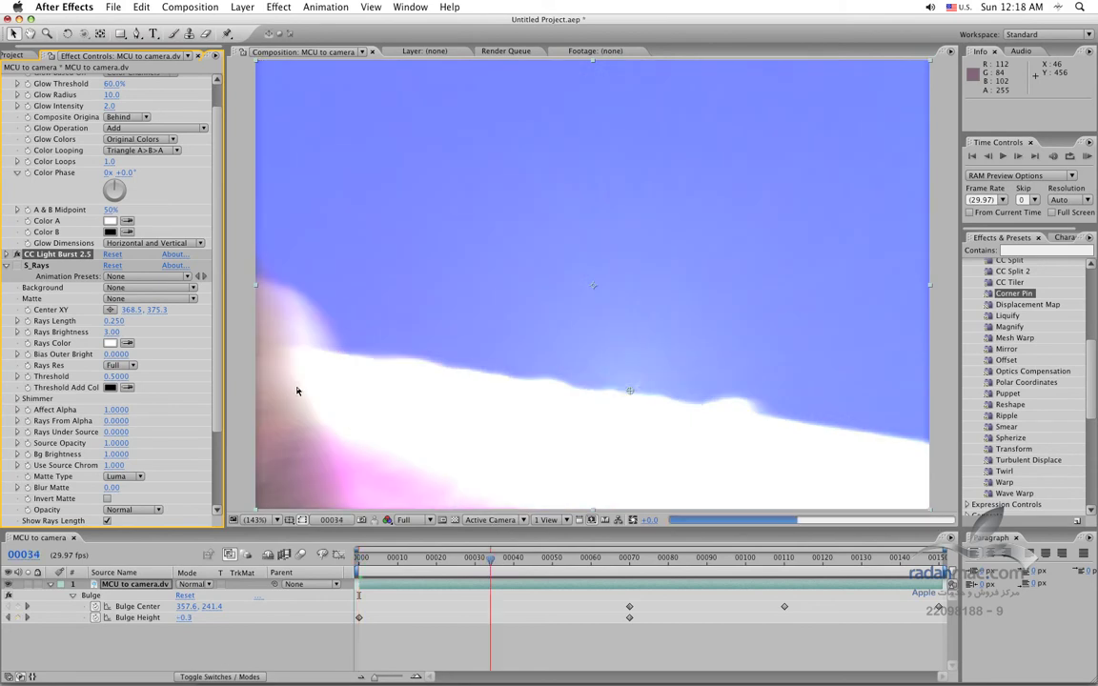
left_click(16, 266)
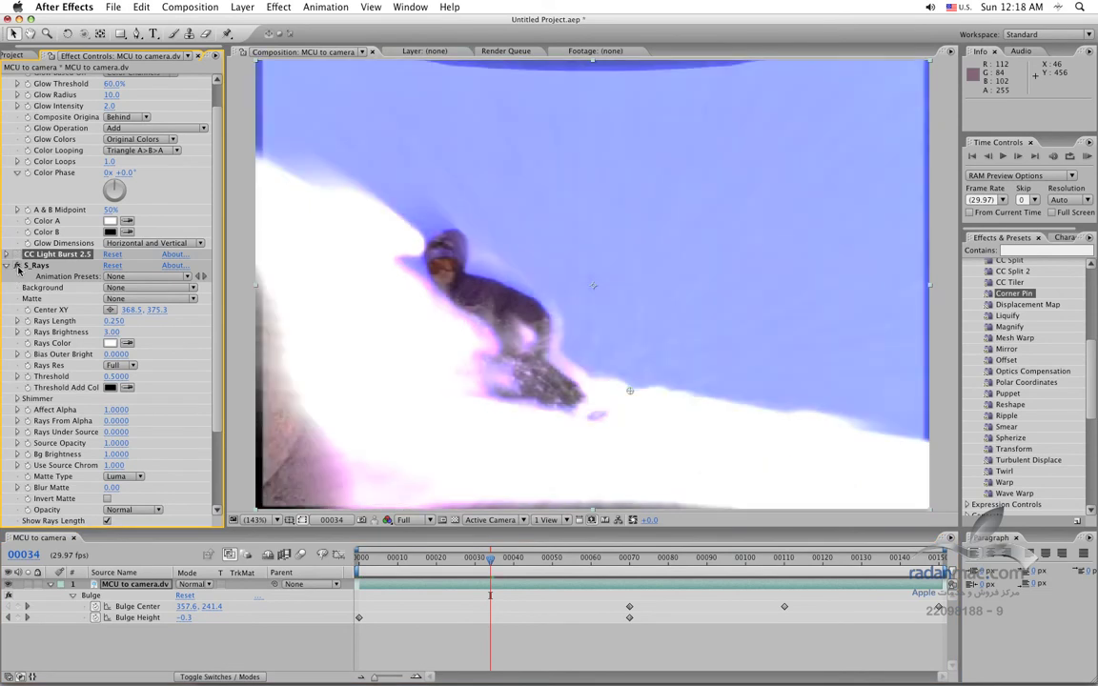
Collapse the S_Rays settings and select the S_Rays and Bulge effects in turn to review the effect stack
left_click(6, 265)
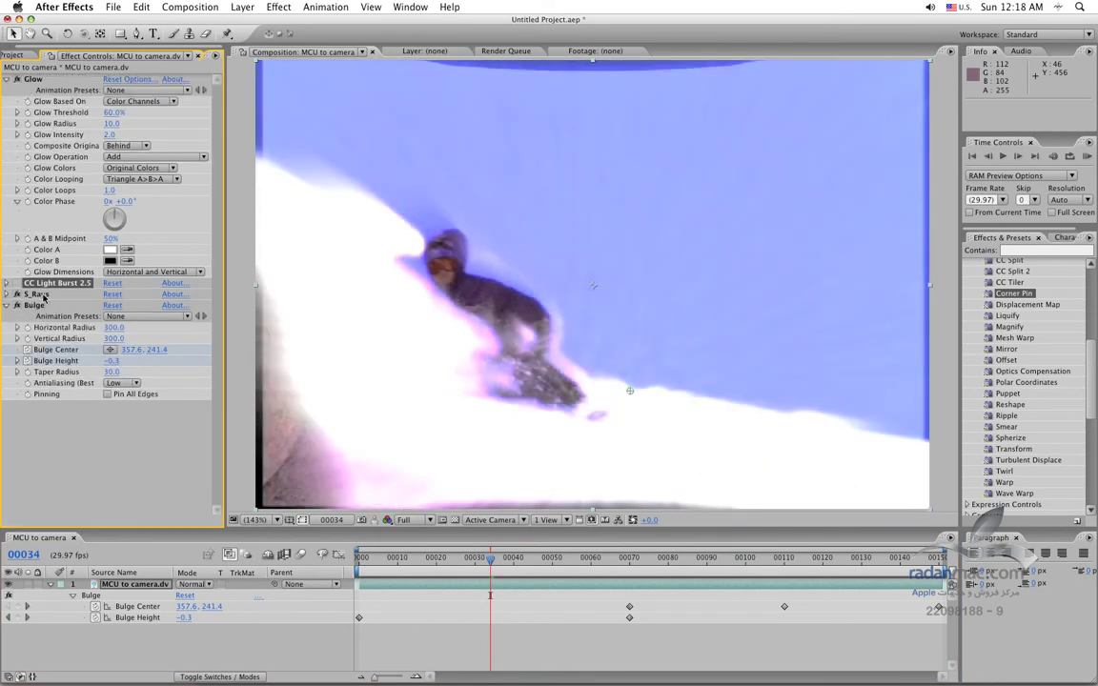
left_click(38, 294)
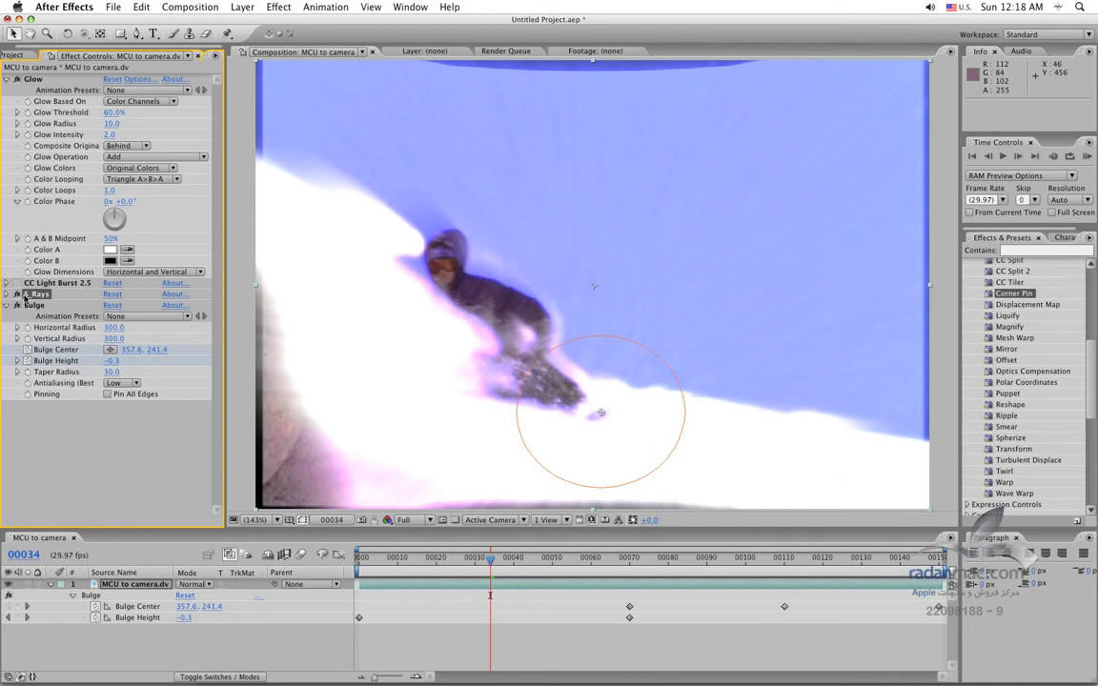
left_click(35, 306)
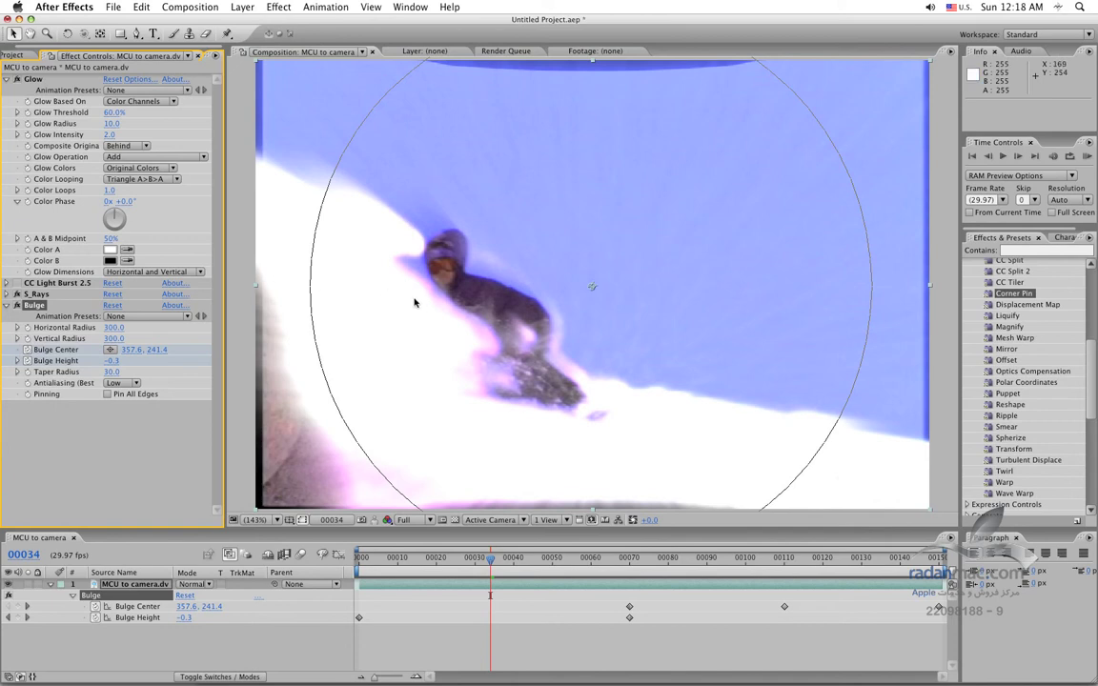
Move the current time to frame 30, render a RAM preview of the whole composition, and stop its playback
key("super+Tab")
left_click(476, 561)
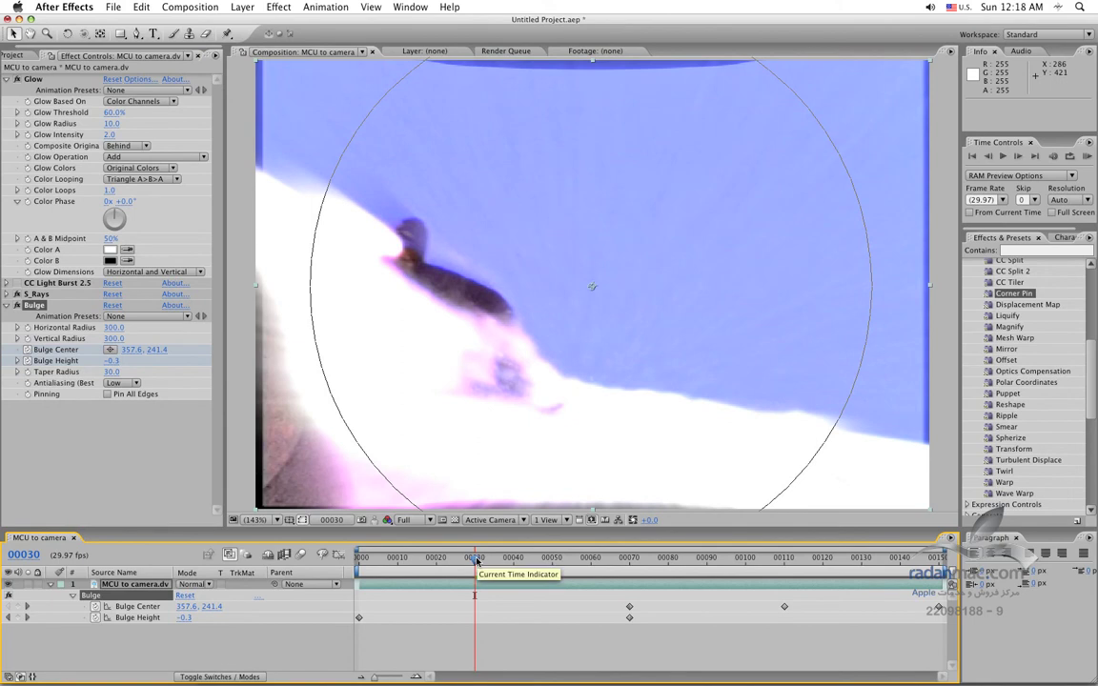
key("KP_0")
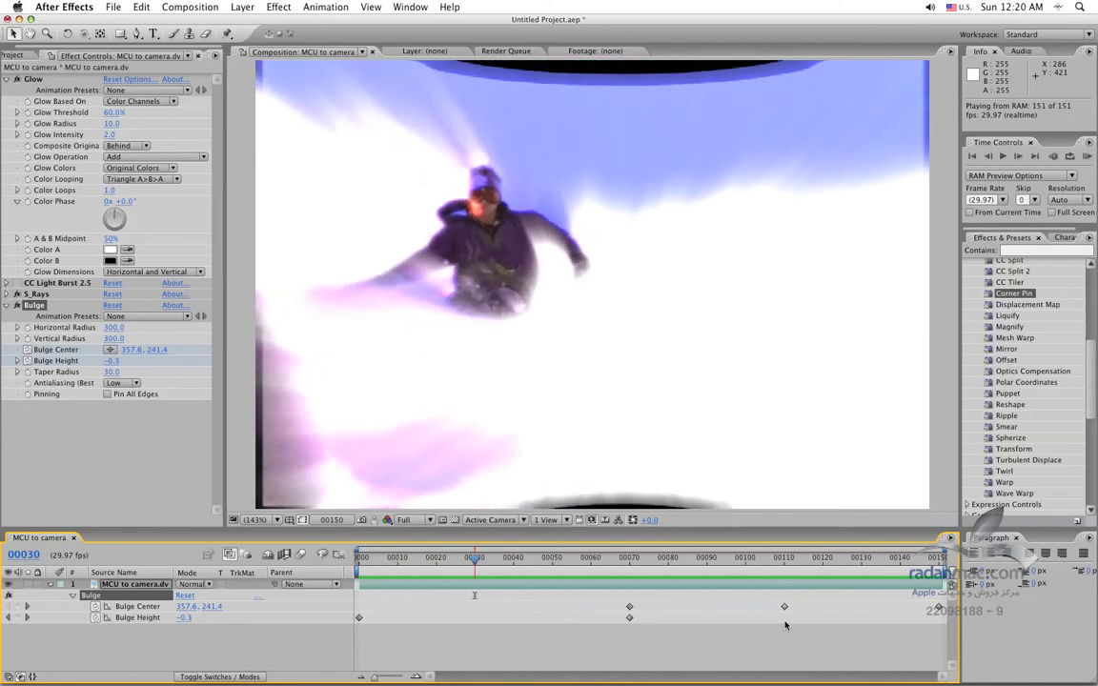
key("space")
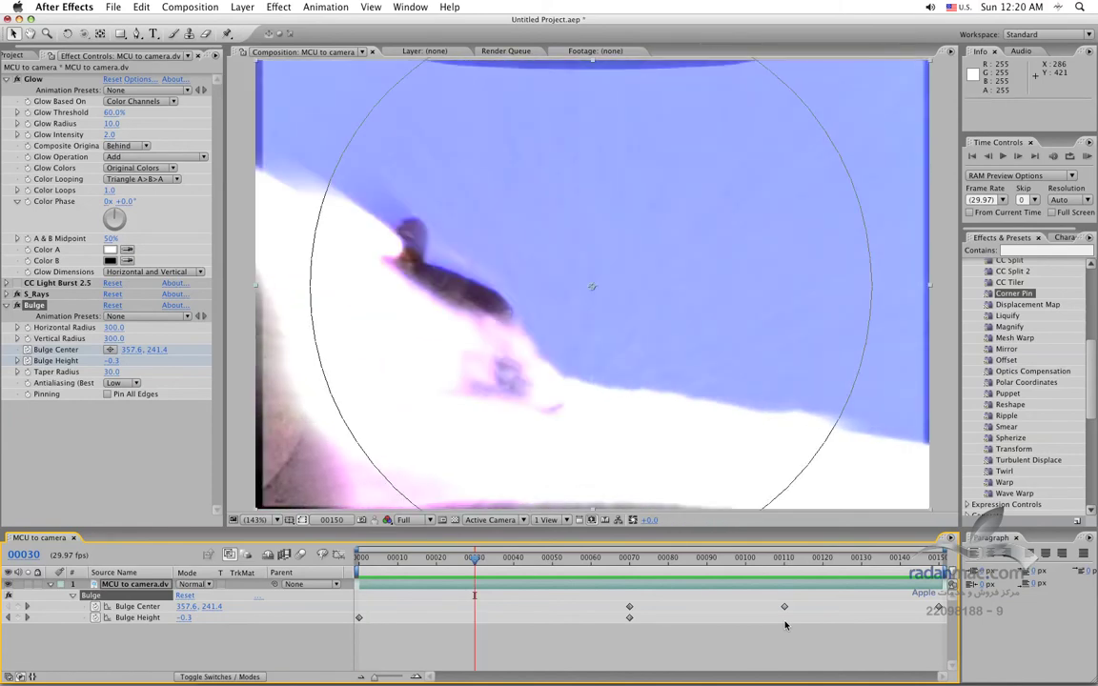
Switch to Motion, play the cached RAM preview, and pause it at frame 149
key("super+Tab")
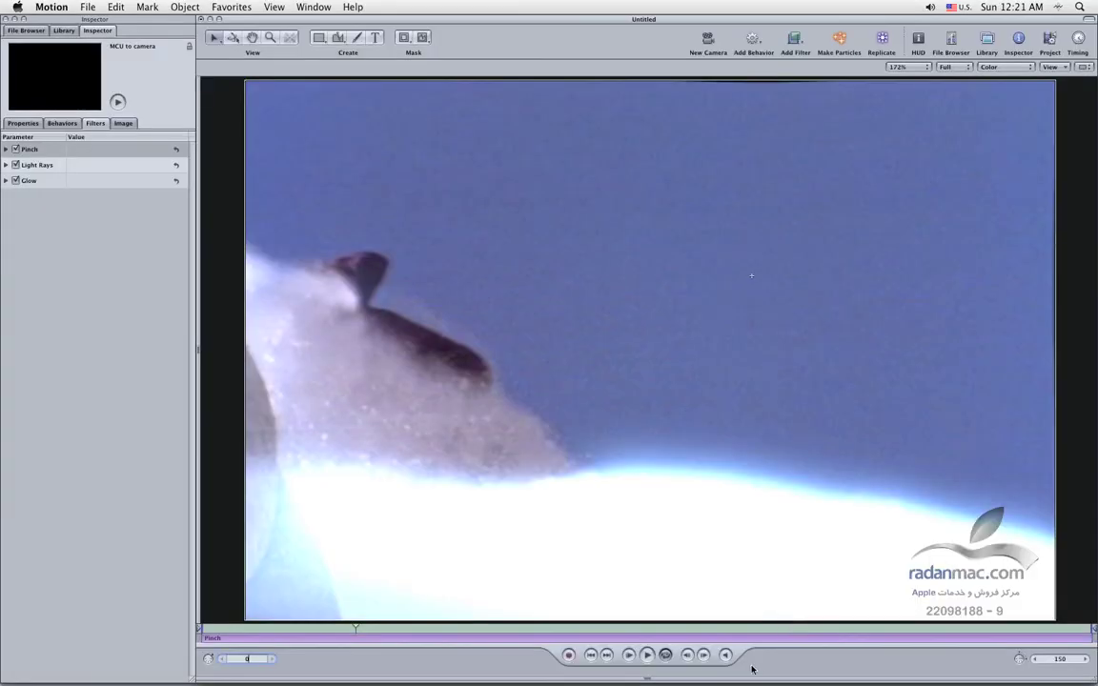
left_click(610, 655)
key("space")
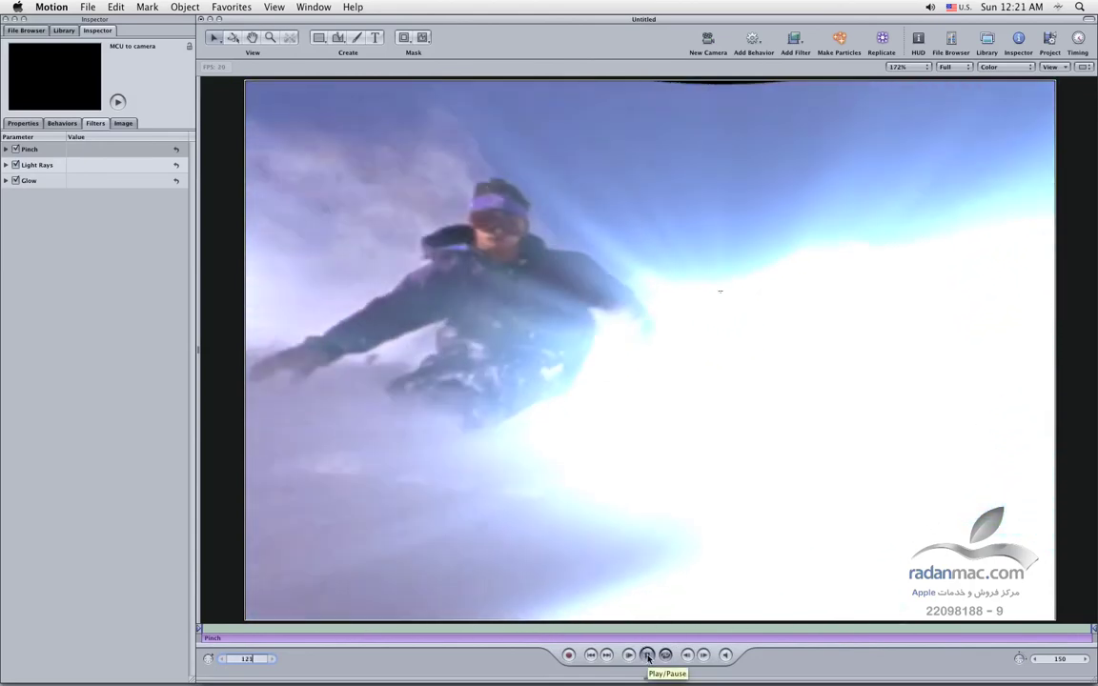
left_click(648, 656)
Alternate between After Effects and Motion to compare the two versions of the snowboarder clip, finishing in Motion
key("super+Tab")
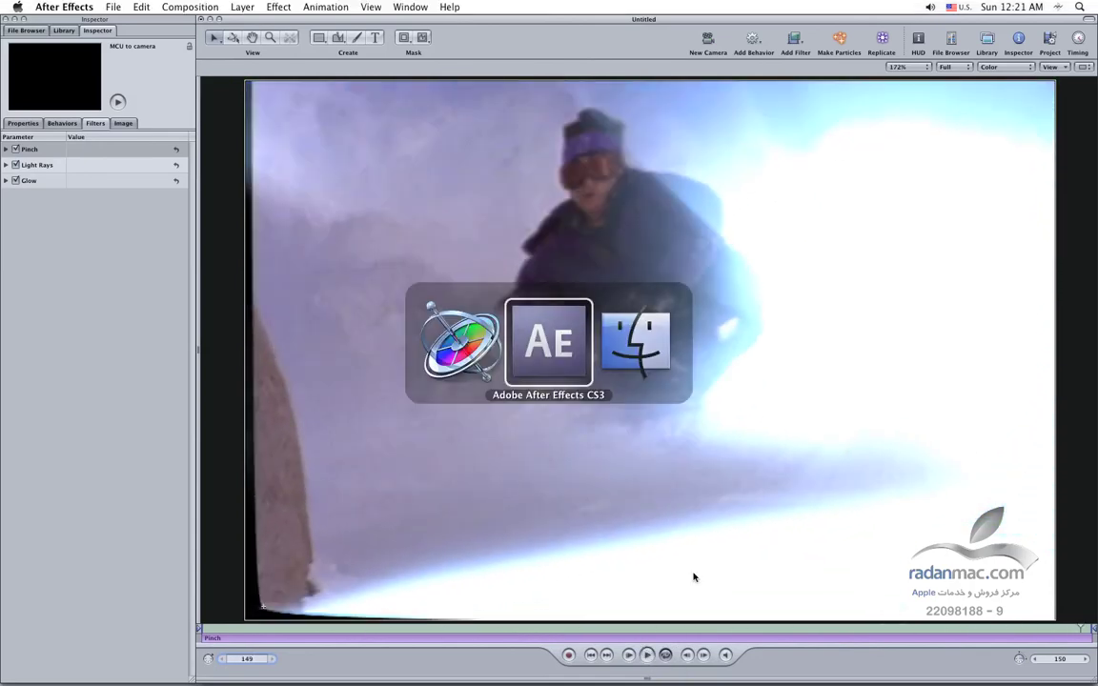
key("super+Tab")
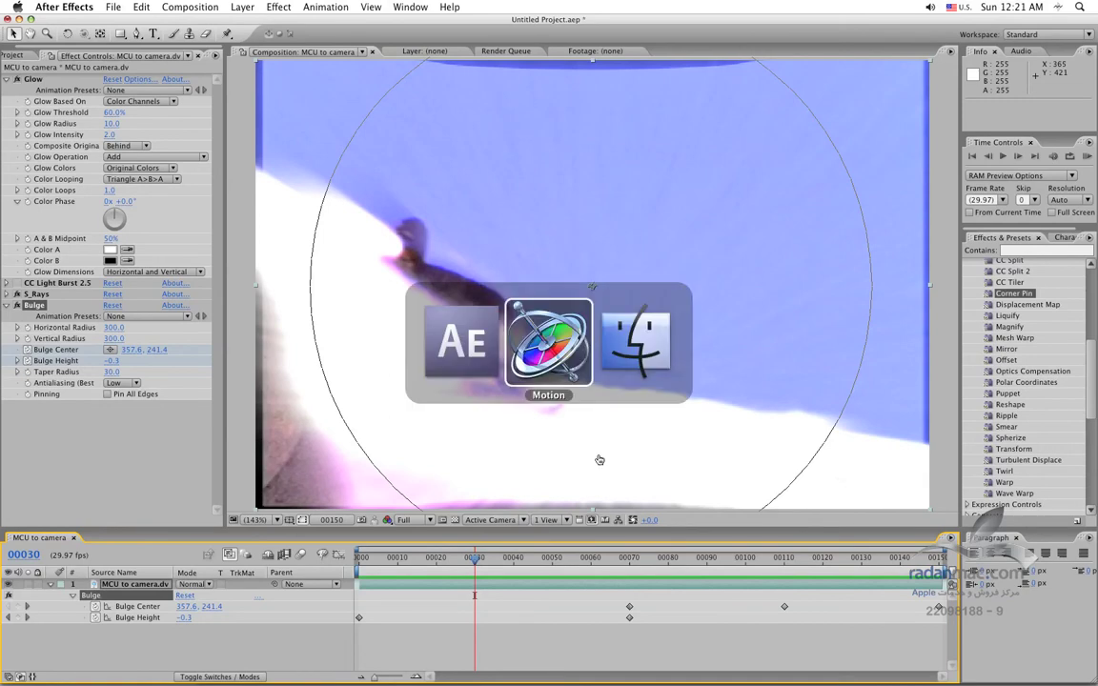
key("super+Tab")
key("super+Tab")
key("super+Tab")
key("super+Tab")
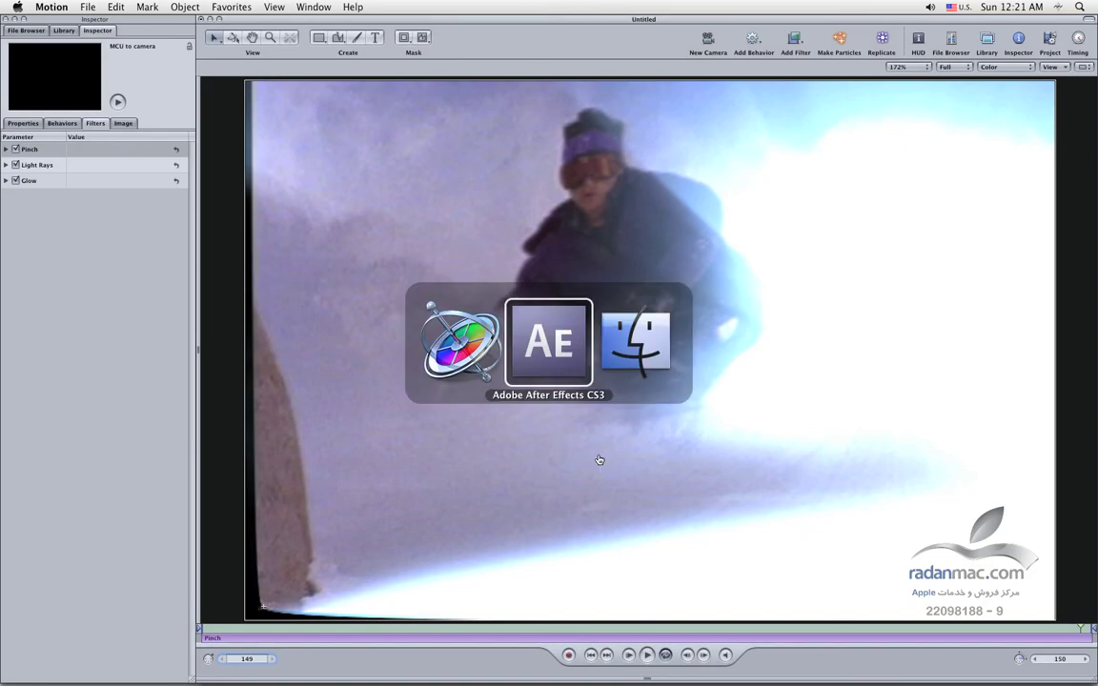
key("super+Tab")
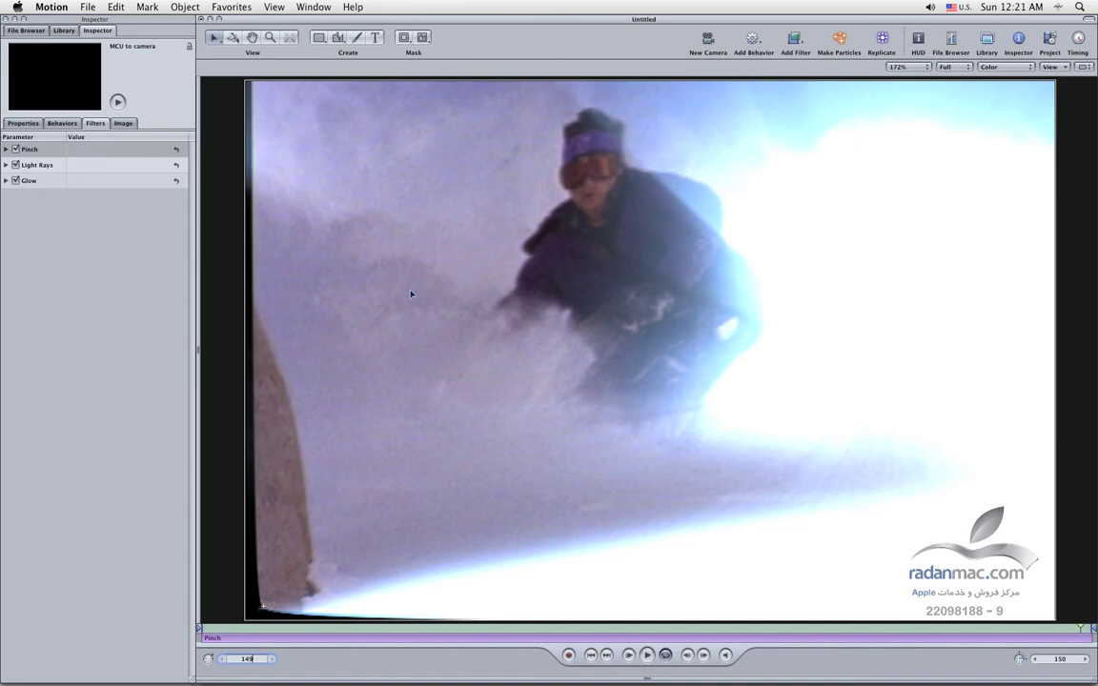
key("super+Tab")
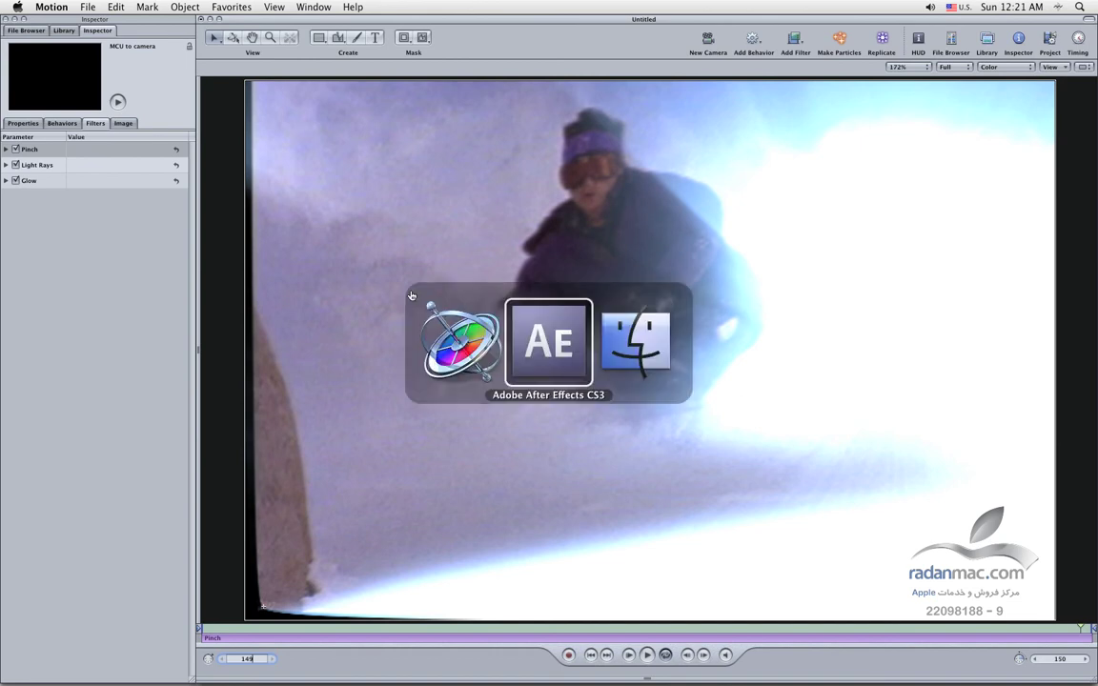
key("super+Tab")
key("super+Tab")
key("super+Tab")
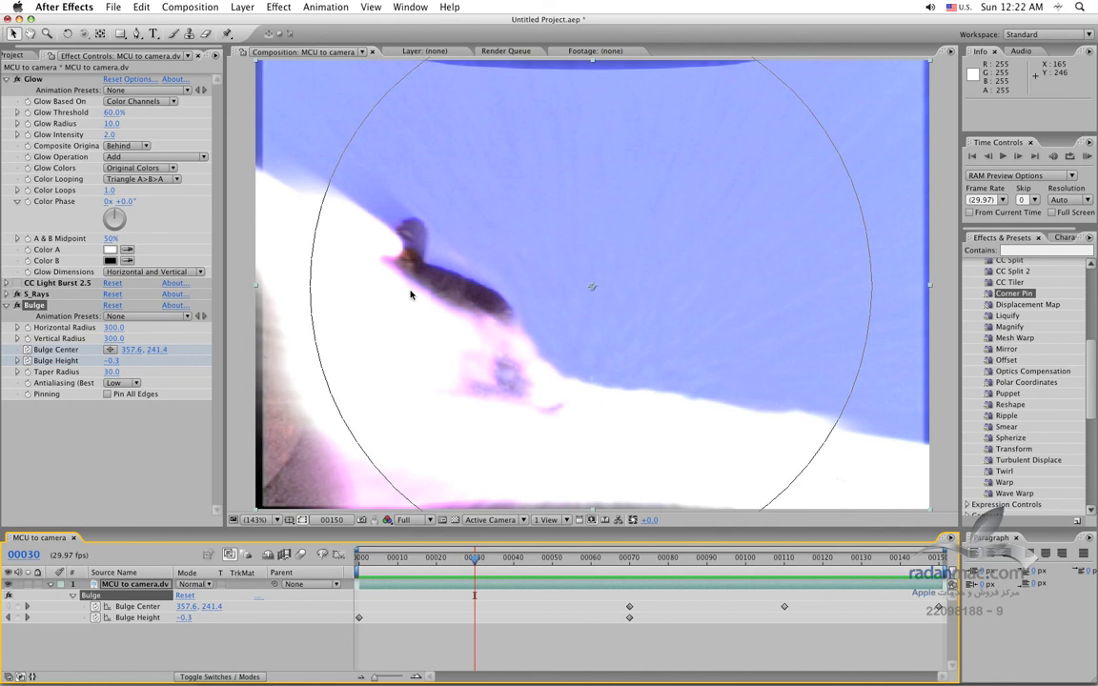
key("super+Tab")
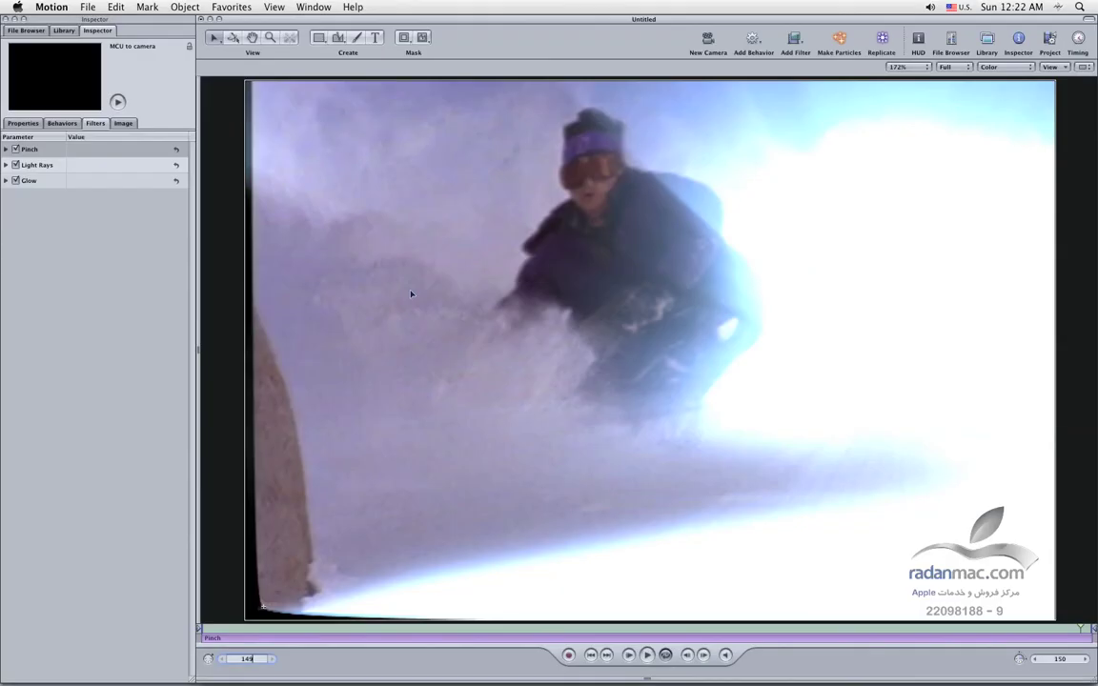